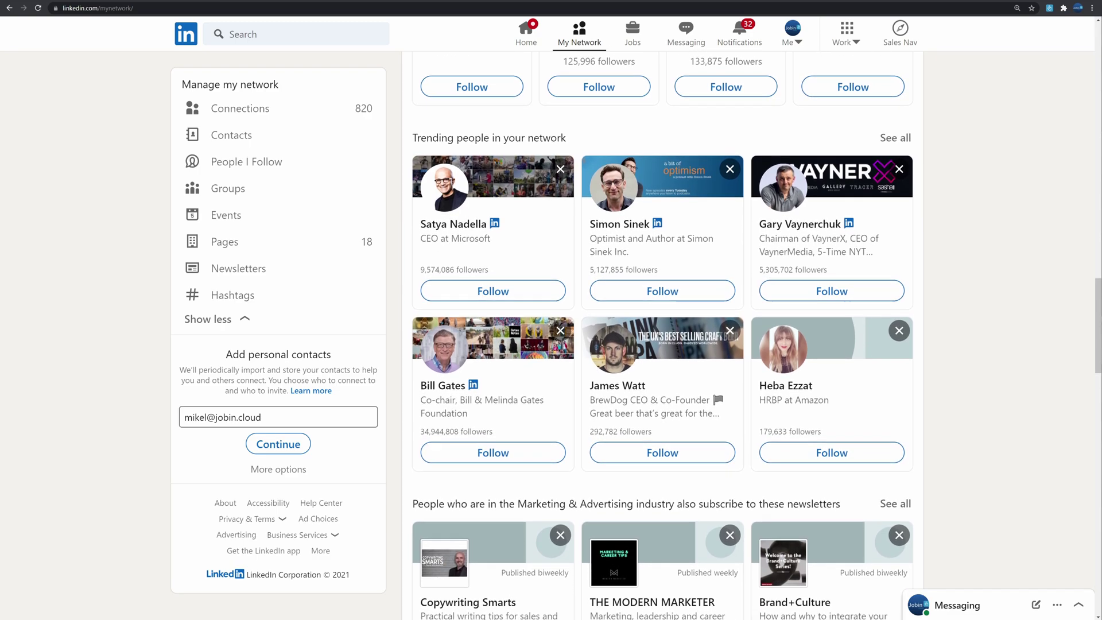
scroll(457, 552, down, 1)
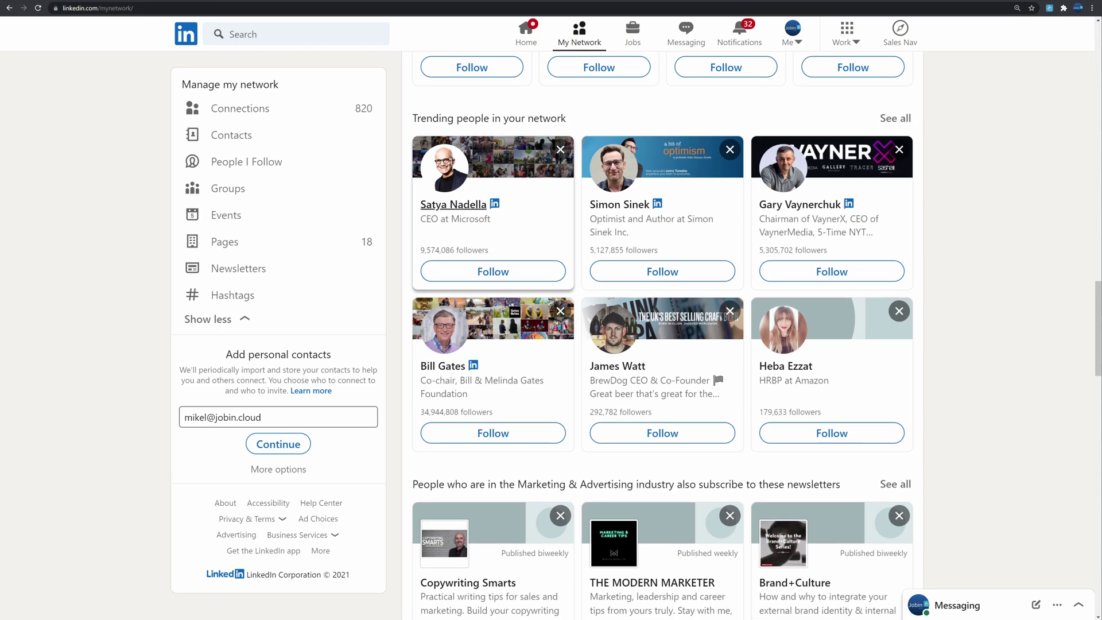
- View Satya Nadella's LinkedIn profile from the 'Trending people in your network' list
click(453, 204)
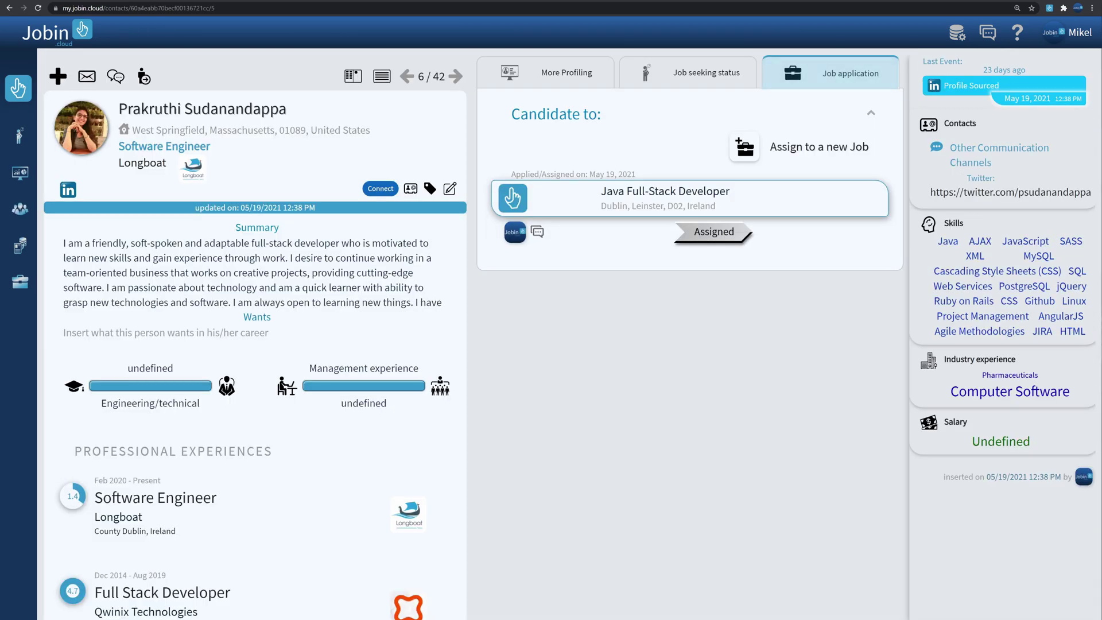
scroll(255, 388, down, 10)
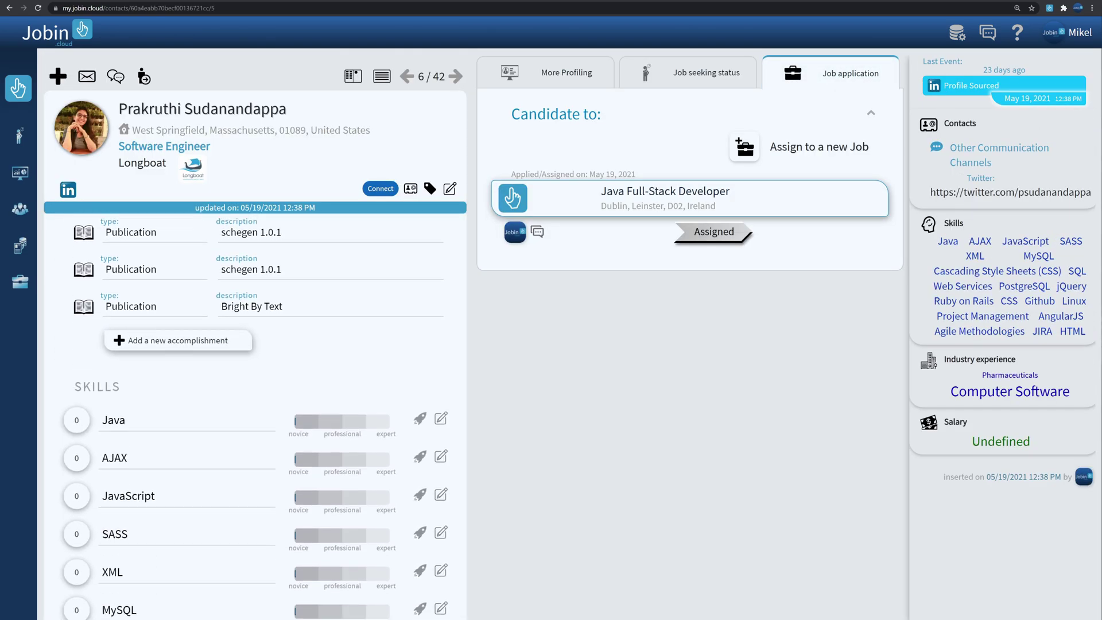
scroll(256, 388, down, 10)
- Check the candidate's job-seeking status, then step back two contacts
click(689, 72)
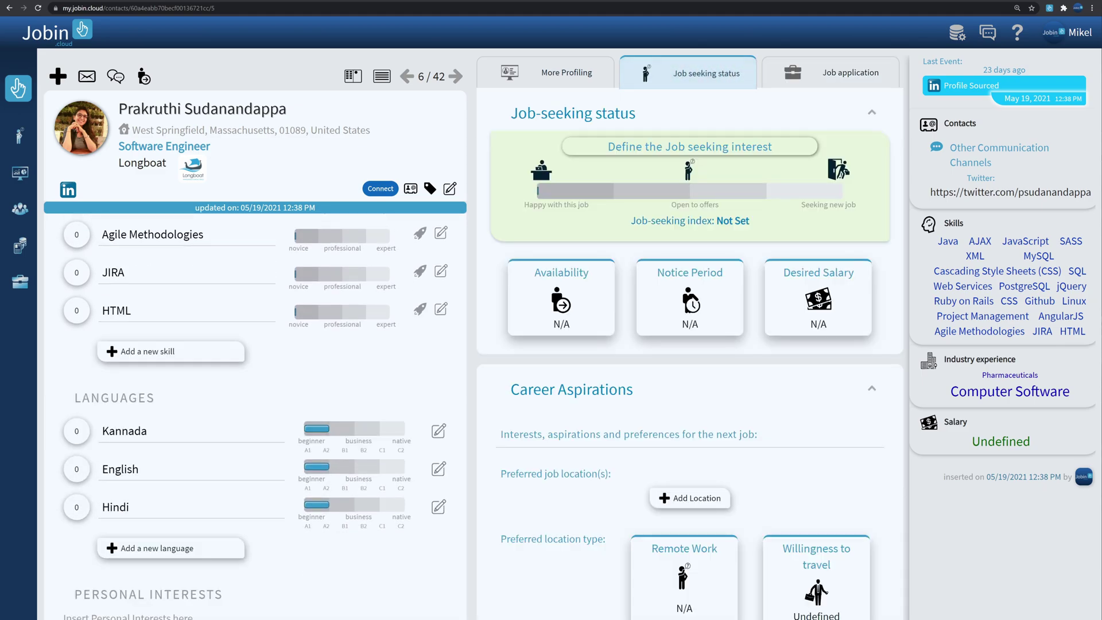
scroll(689, 345, down, 8)
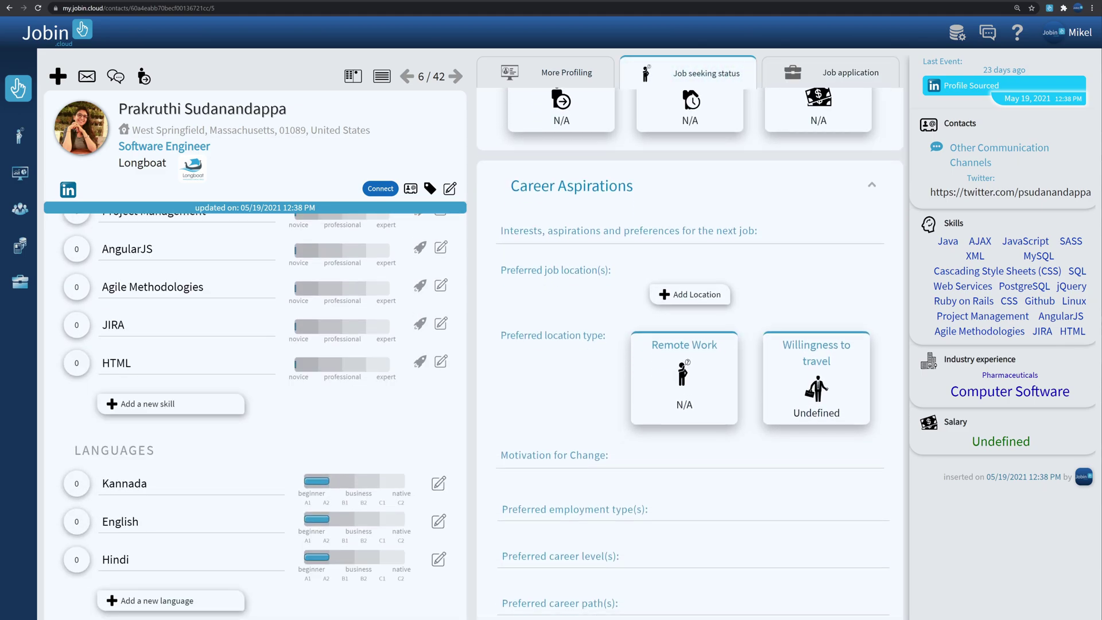
scroll(689, 344, down, 10)
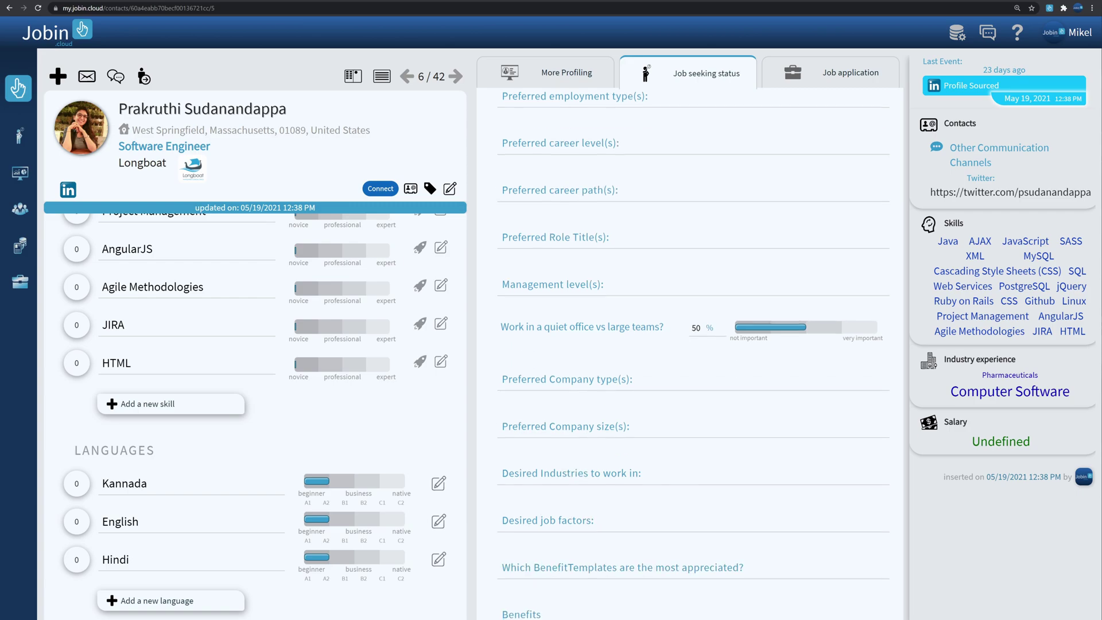
click(407, 76)
click(407, 76)
click(406, 75)
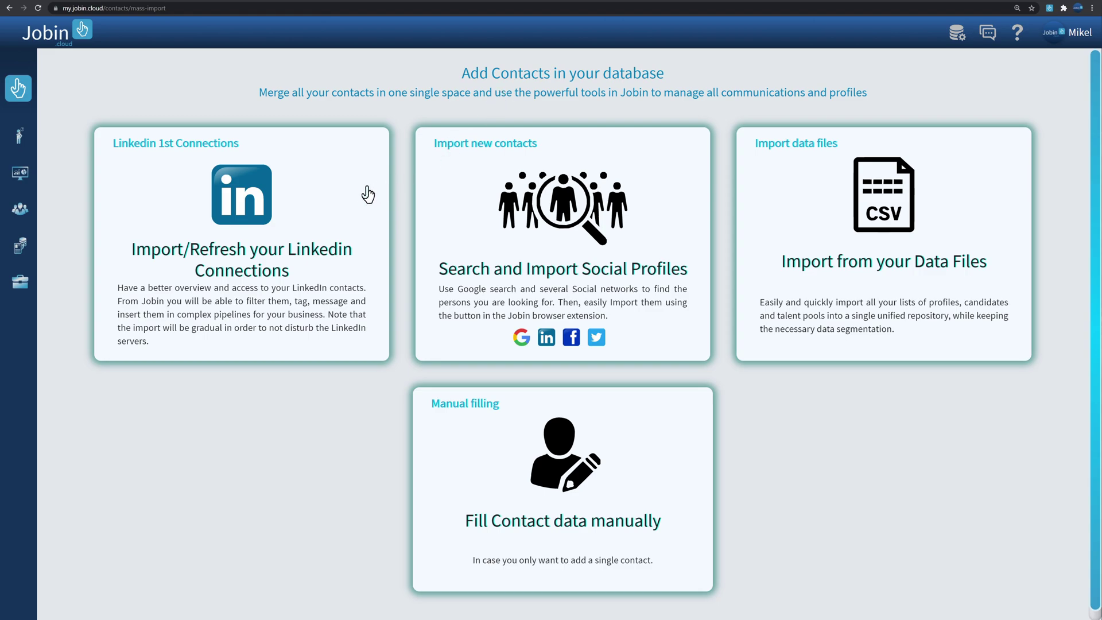
- Import all 829 LinkedIn connections into the workgroup and return to Add Contacts
click(334, 201)
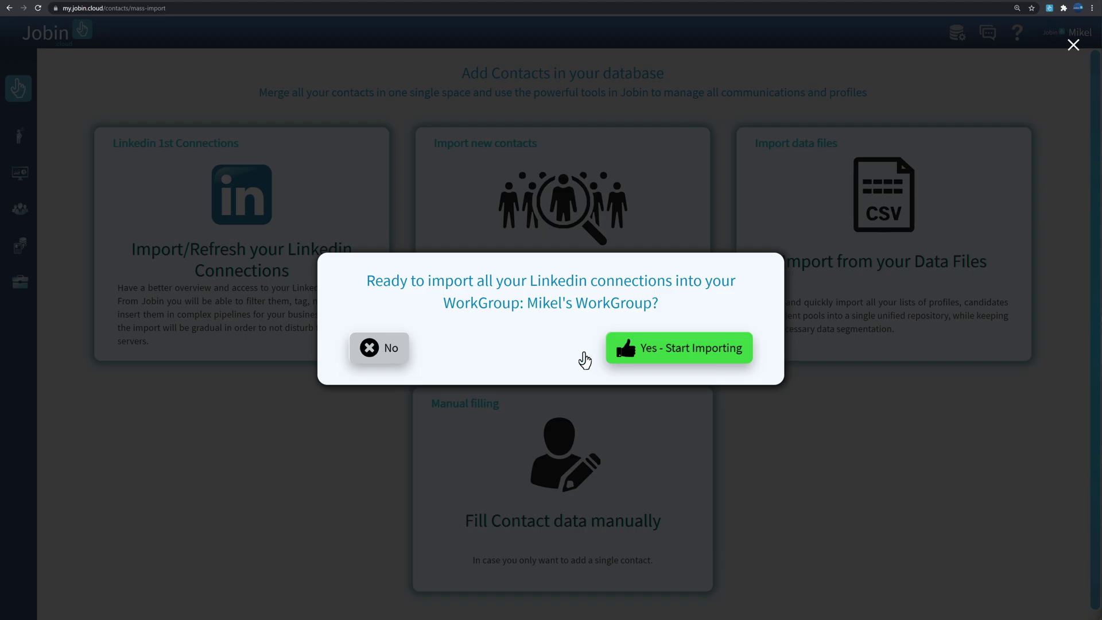
click(662, 358)
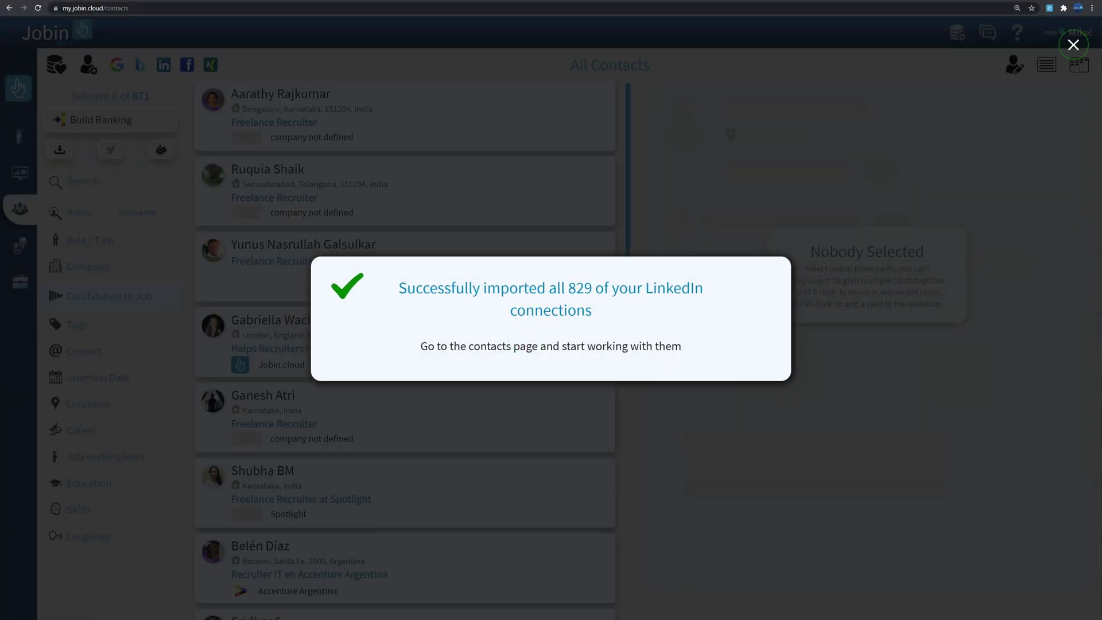
click(500, 331)
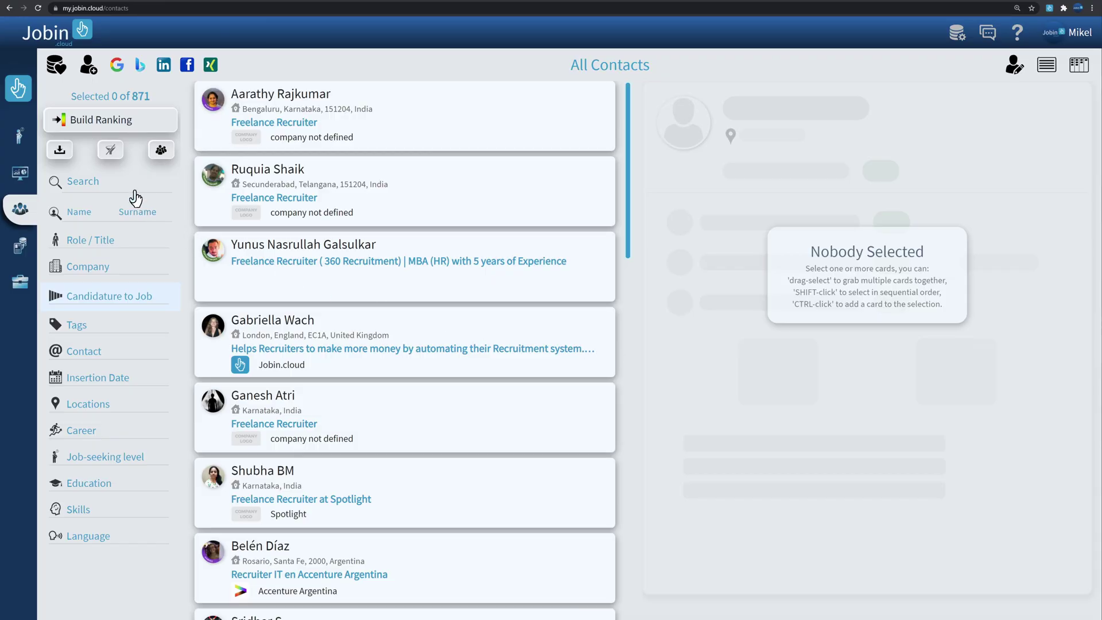
click(87, 69)
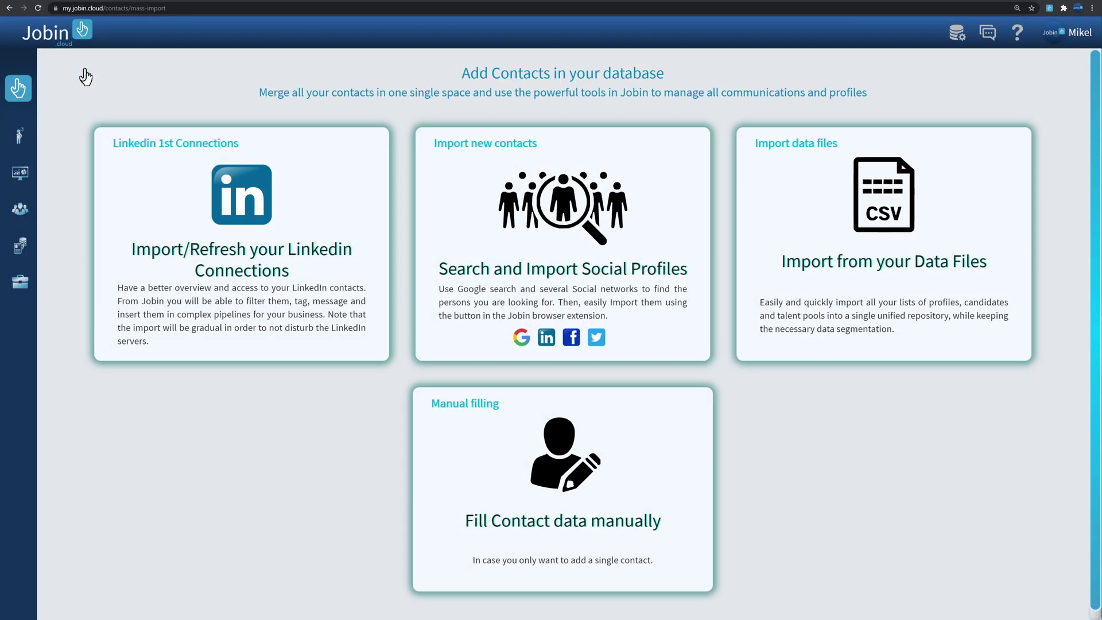
- Search LinkedIn for 'java developer' and extract 100 profiles with the Jobin extension
click(511, 249)
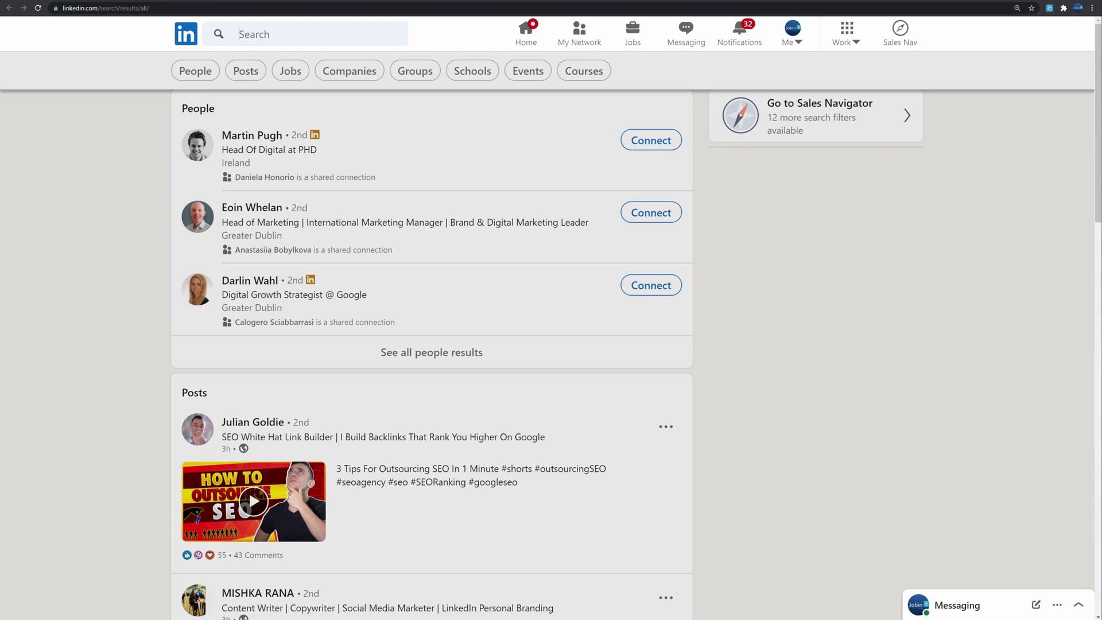
click(311, 34)
text(java developer)
key(Return)
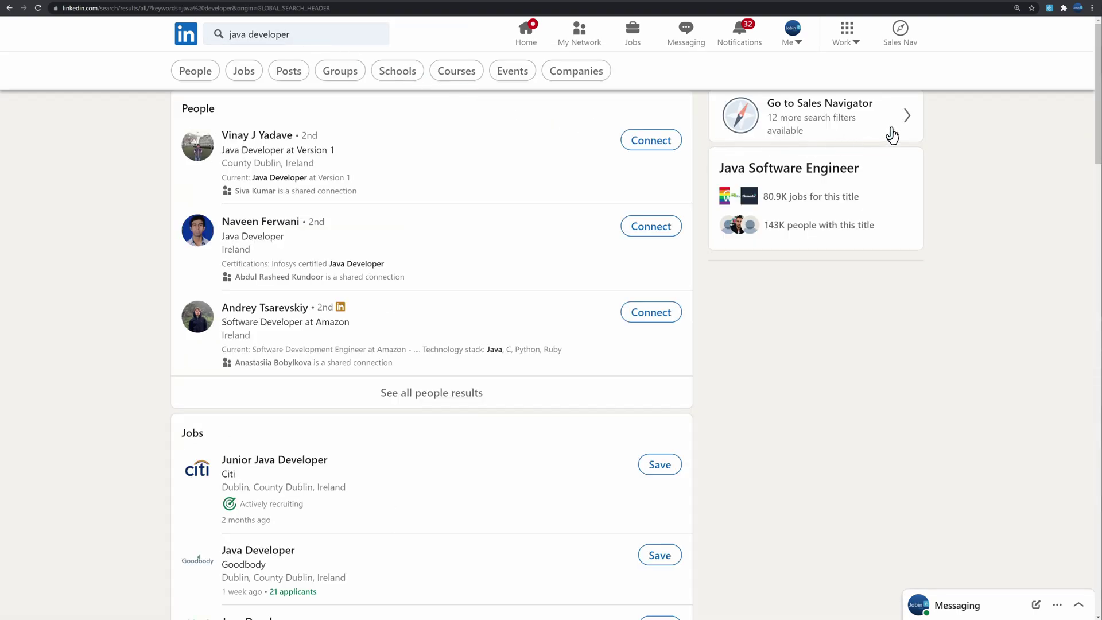
click(1049, 9)
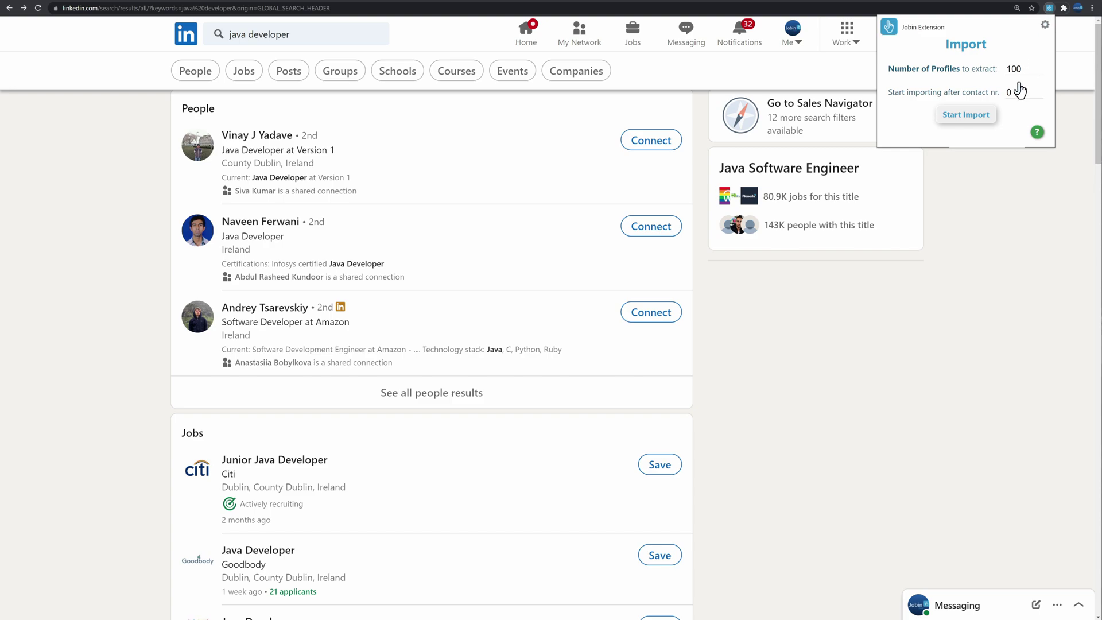
click(966, 115)
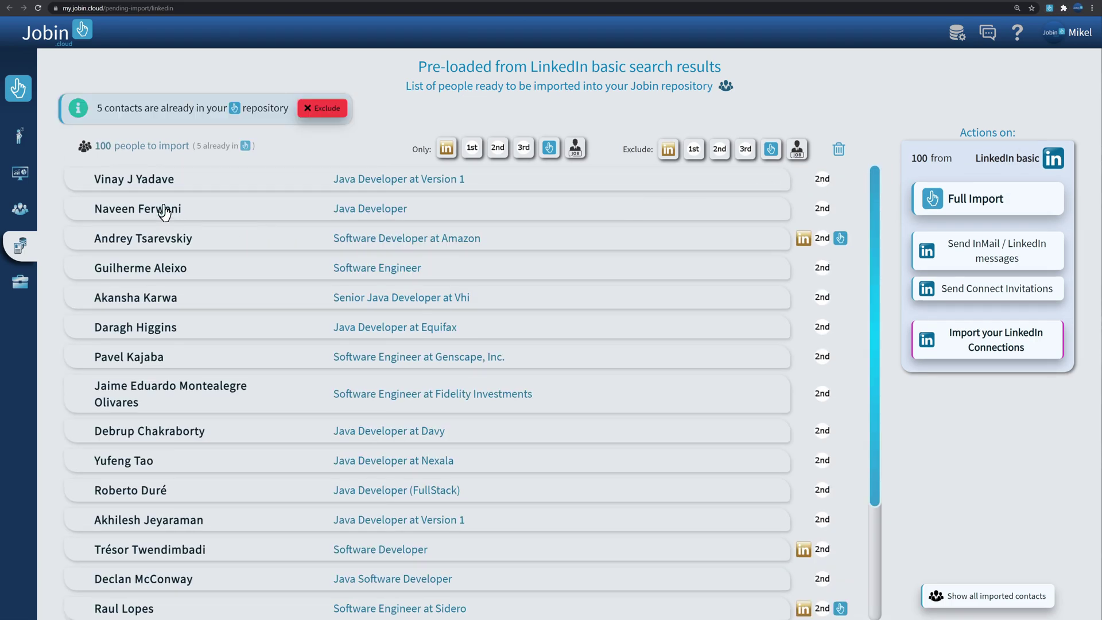
click(163, 211)
click(146, 239)
click(138, 329)
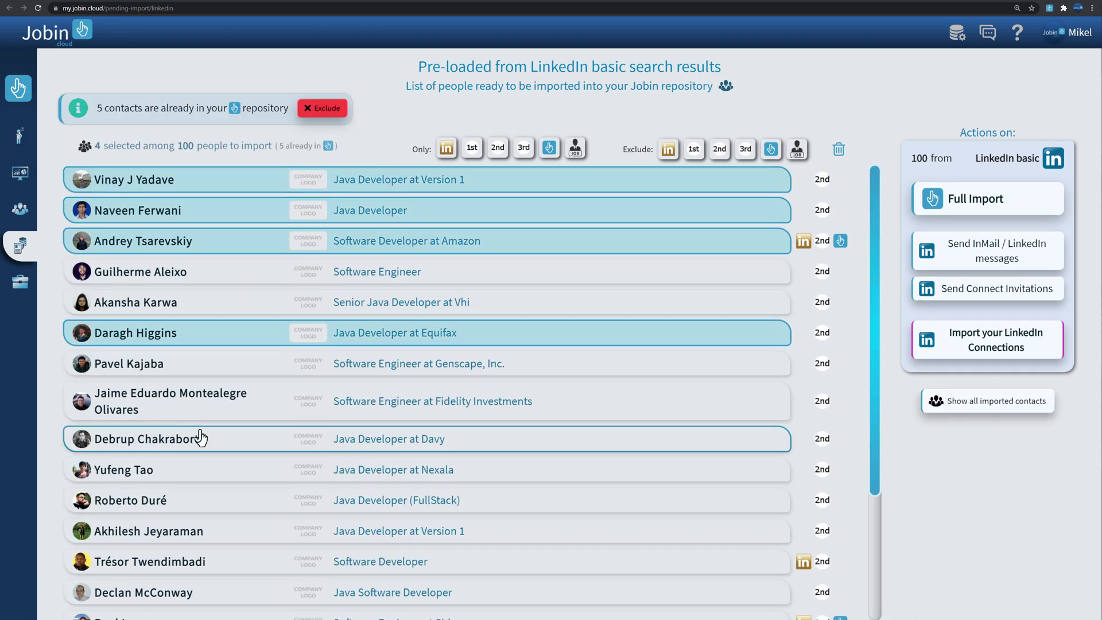
drag(201, 437, 418, 504)
click(965, 198)
click(525, 246)
text(java developer LI search)
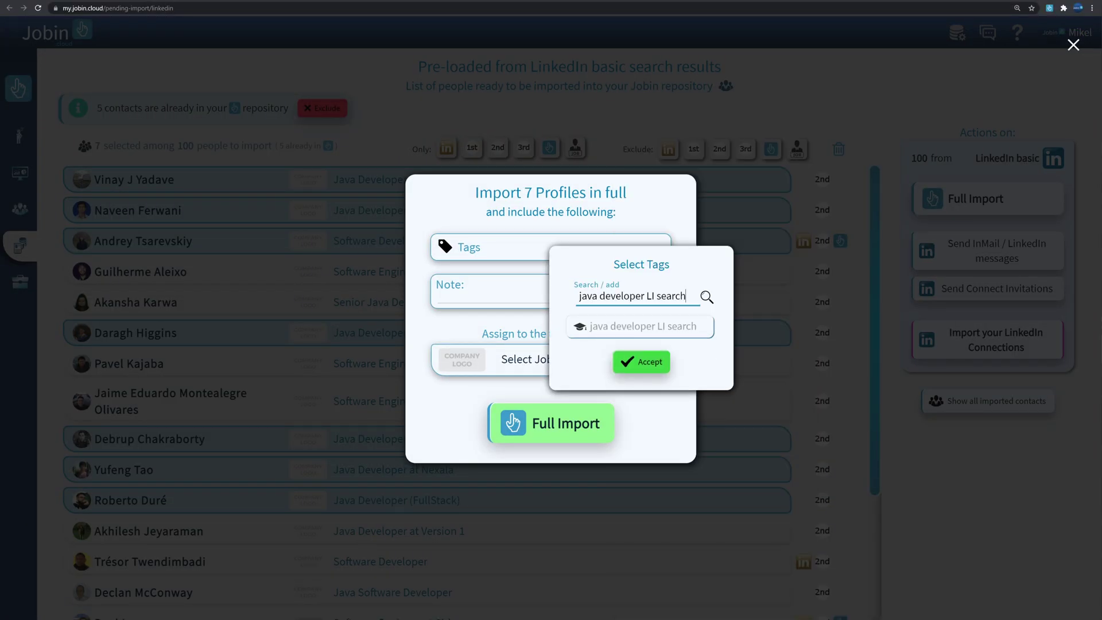
click(641, 362)
click(525, 359)
click(741, 414)
click(551, 423)
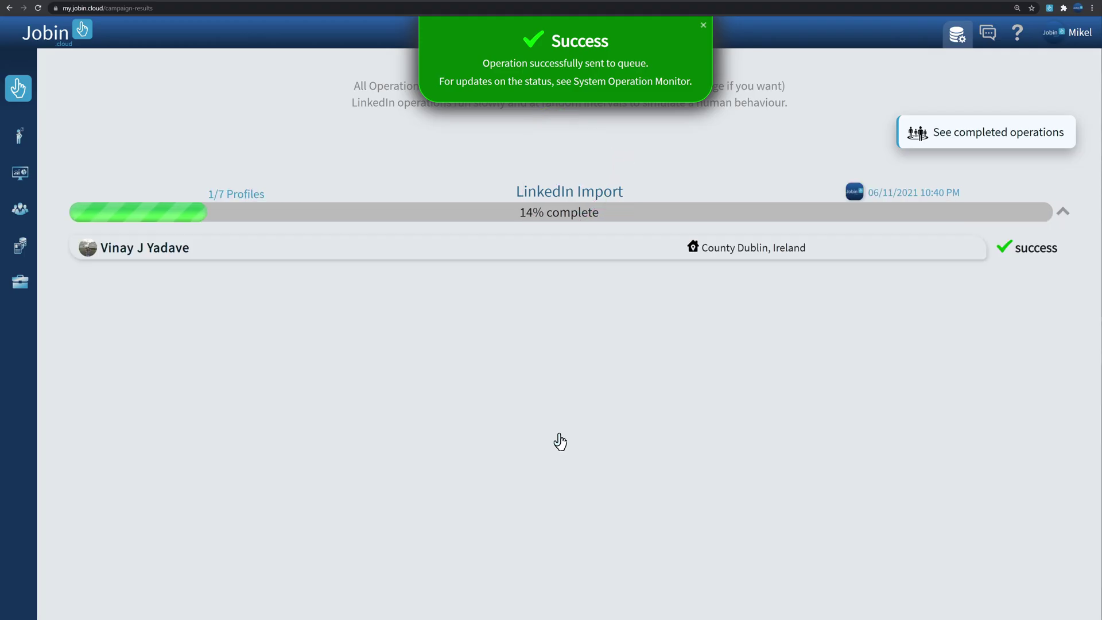
click(209, 254)
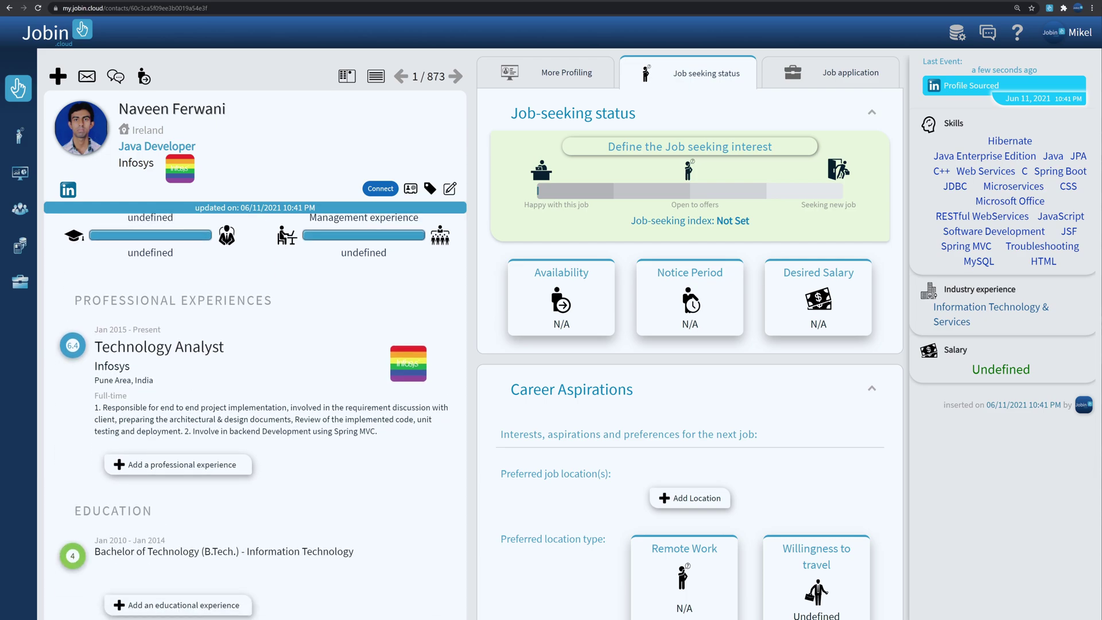
scroll(259, 388, down, 5)
- Return to the contacts list and launch a Google X-Ray search from its filters
key(alt+Left)
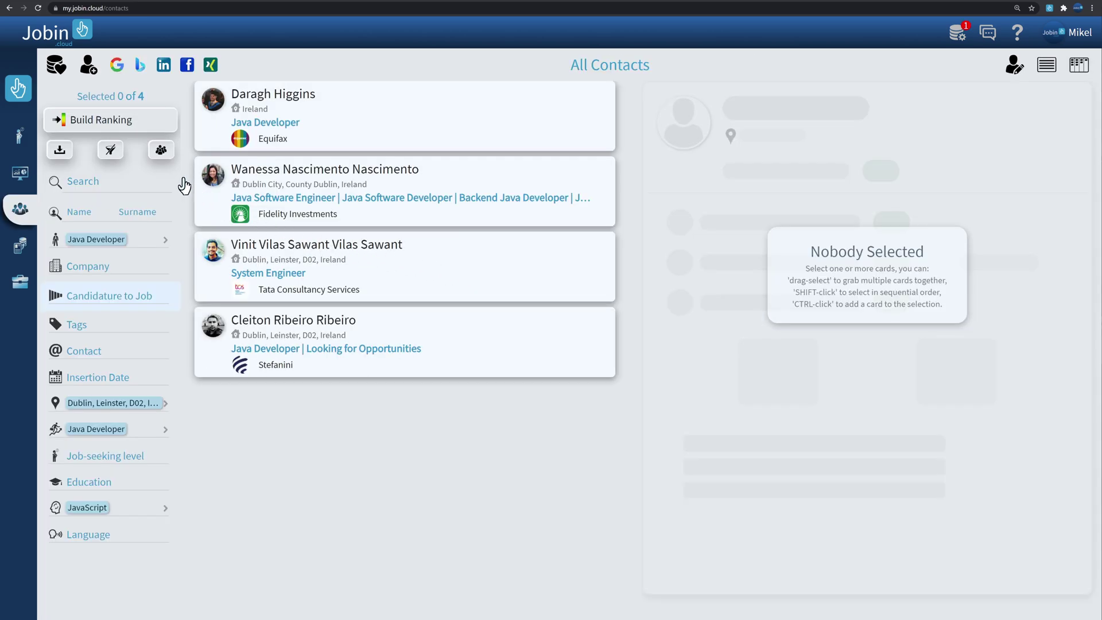
click(117, 66)
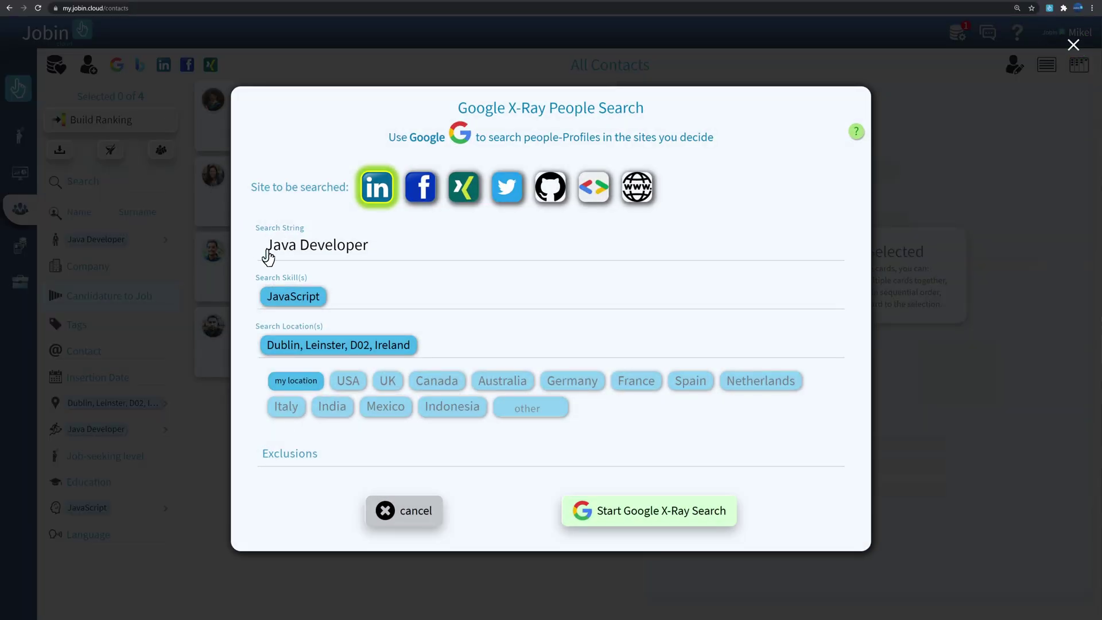
- Run the Dublin Java Developer X-Ray search and inspect the first LinkedIn result
click(627, 511)
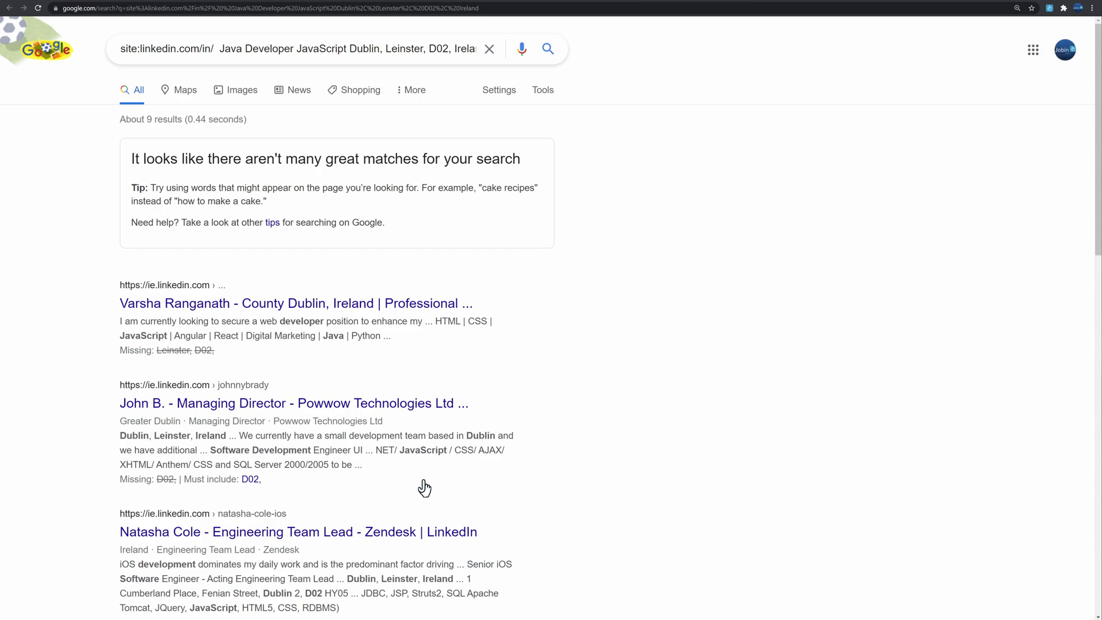
right_click(299, 307)
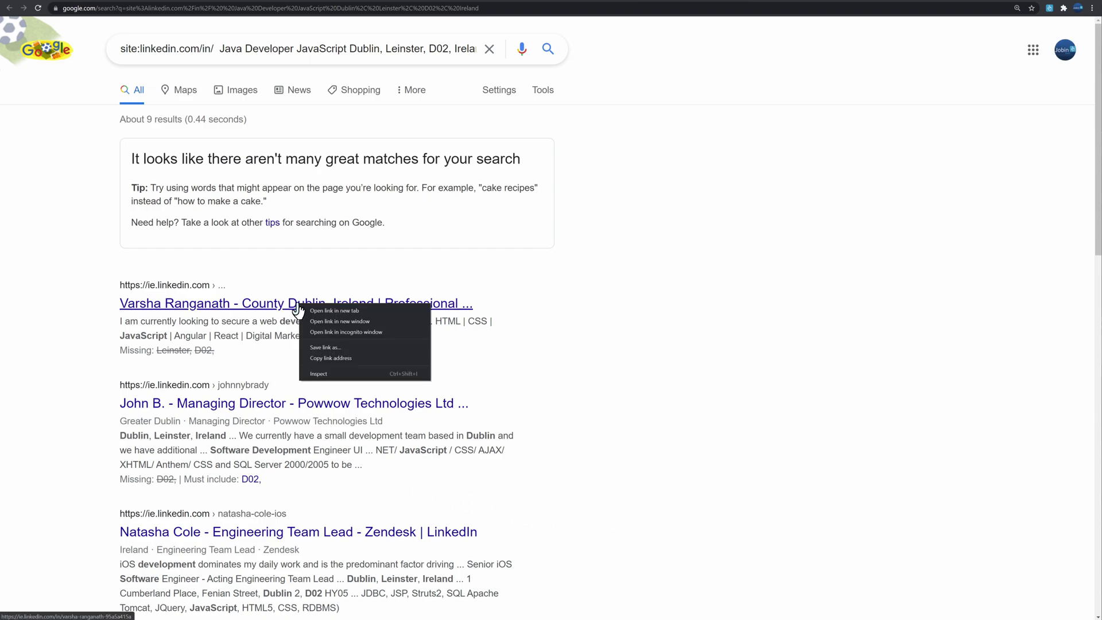
click(288, 369)
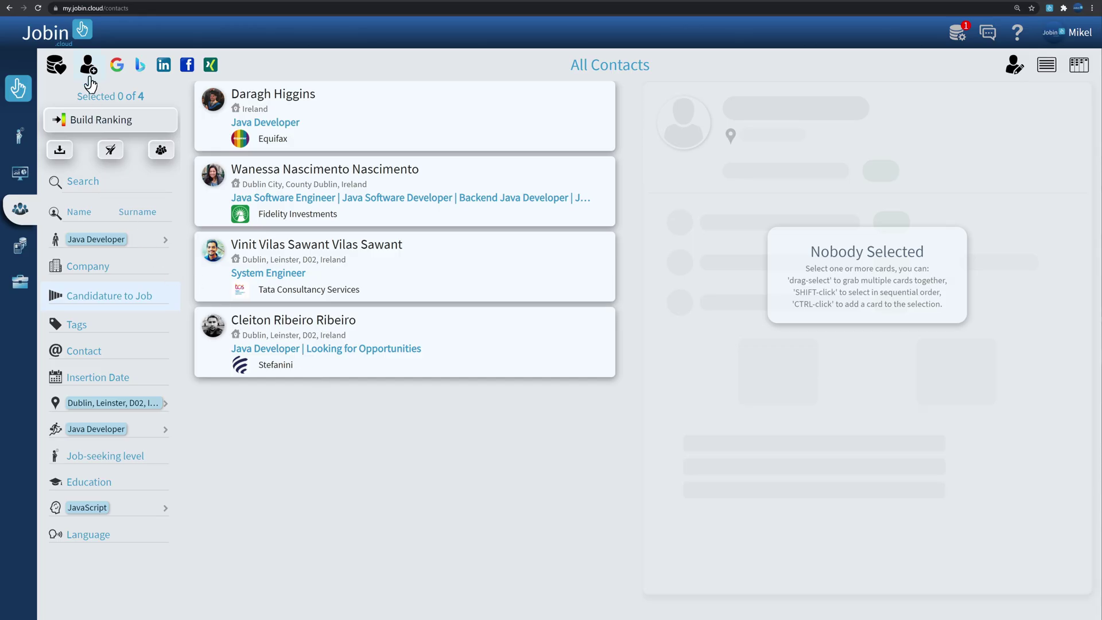
- Create a manually filled contact and pull its details from the LinkedIn profile
click(89, 67)
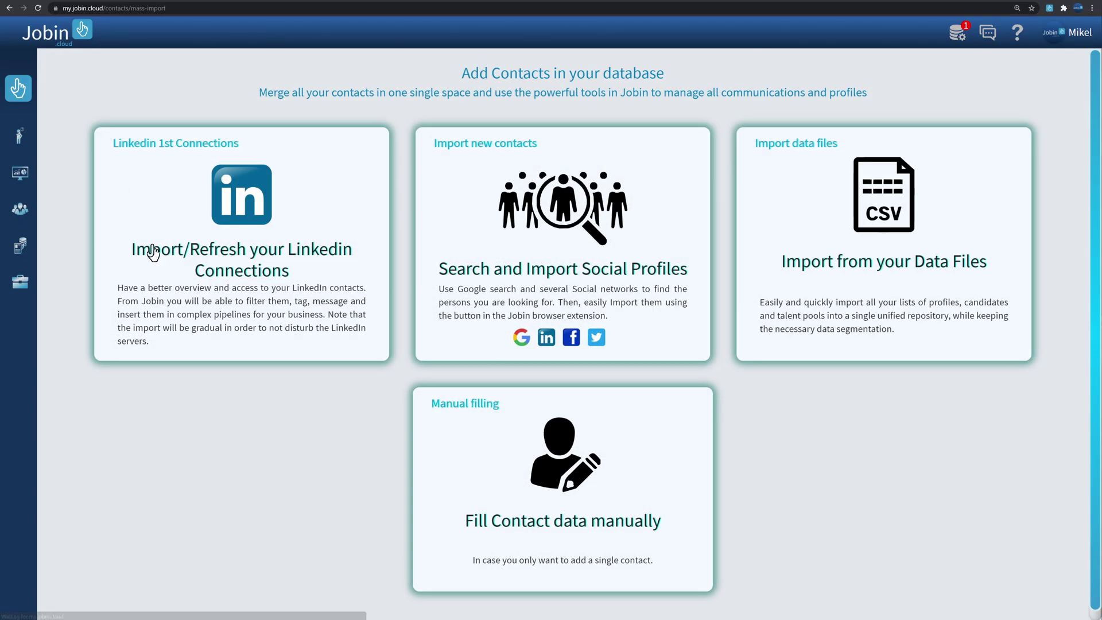
click(474, 453)
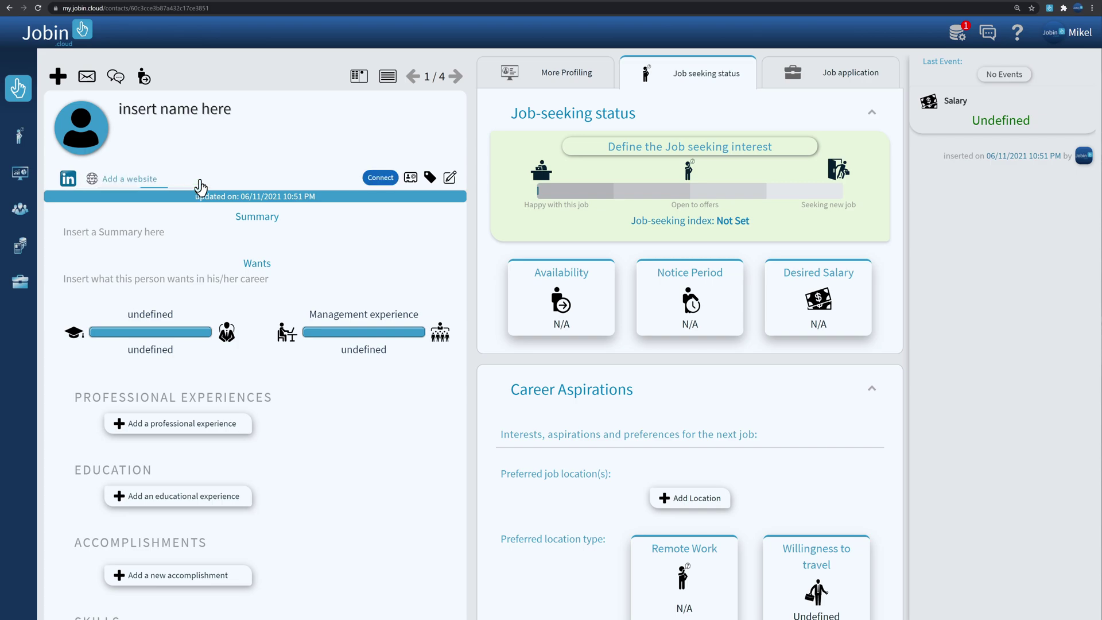
click(246, 200)
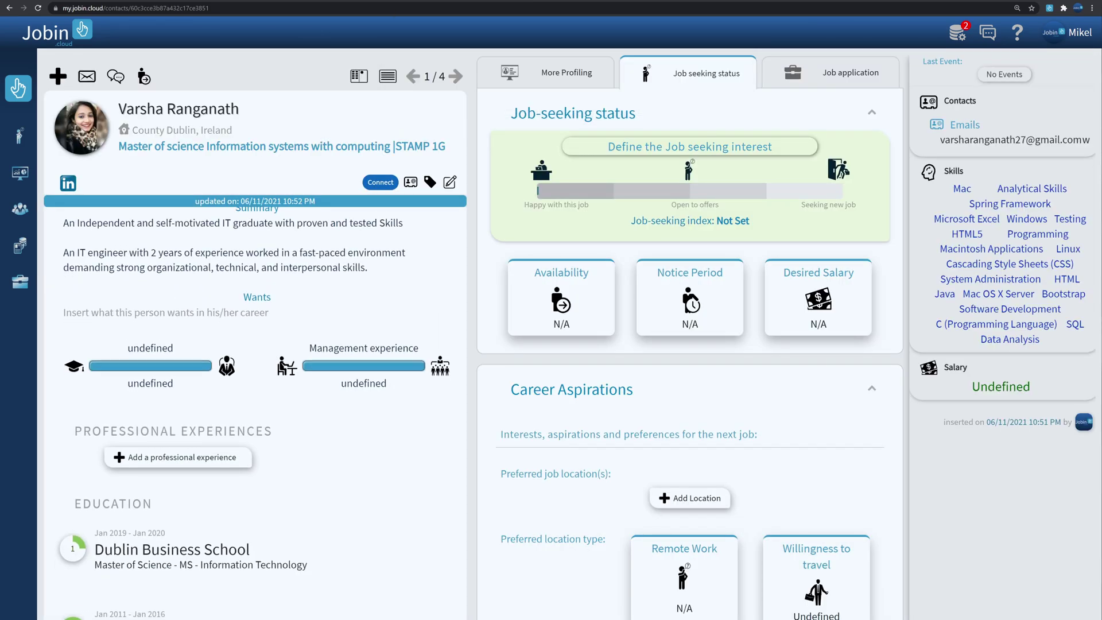
scroll(256, 388, down, 5)
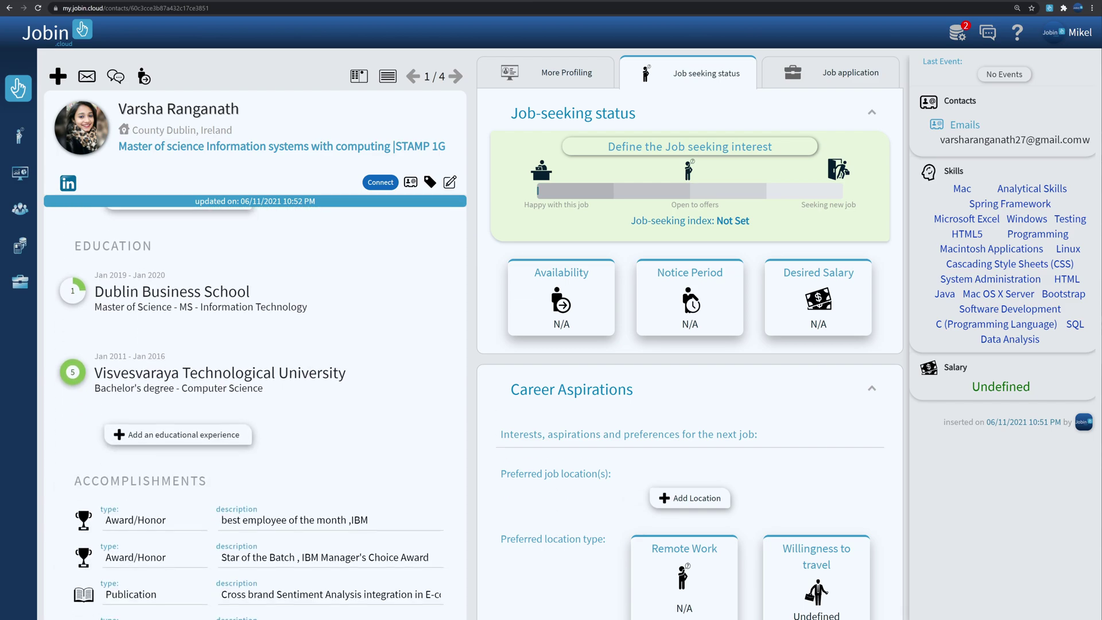
- Queue the first five contacts in the list for Auto Update
key(Escape)
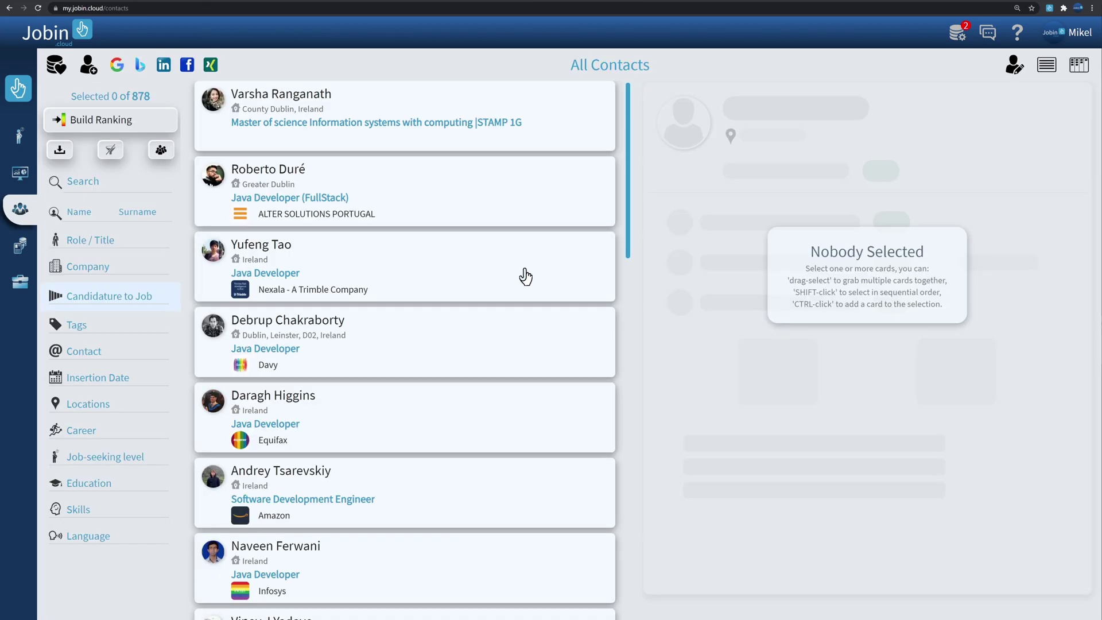
drag(313, 117, 526, 391)
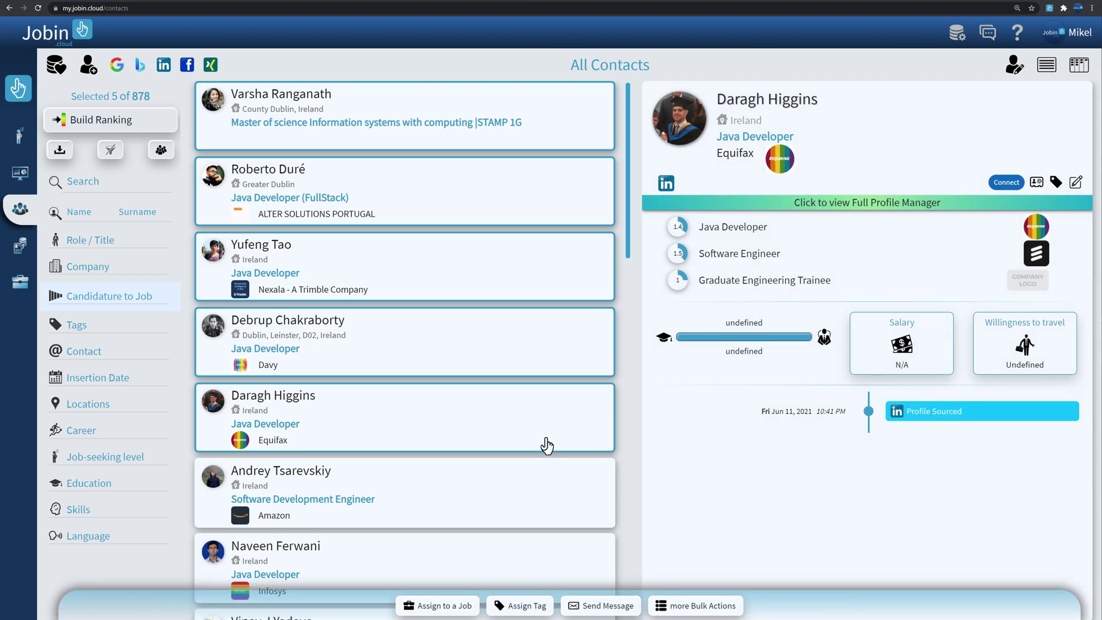
click(688, 607)
click(806, 514)
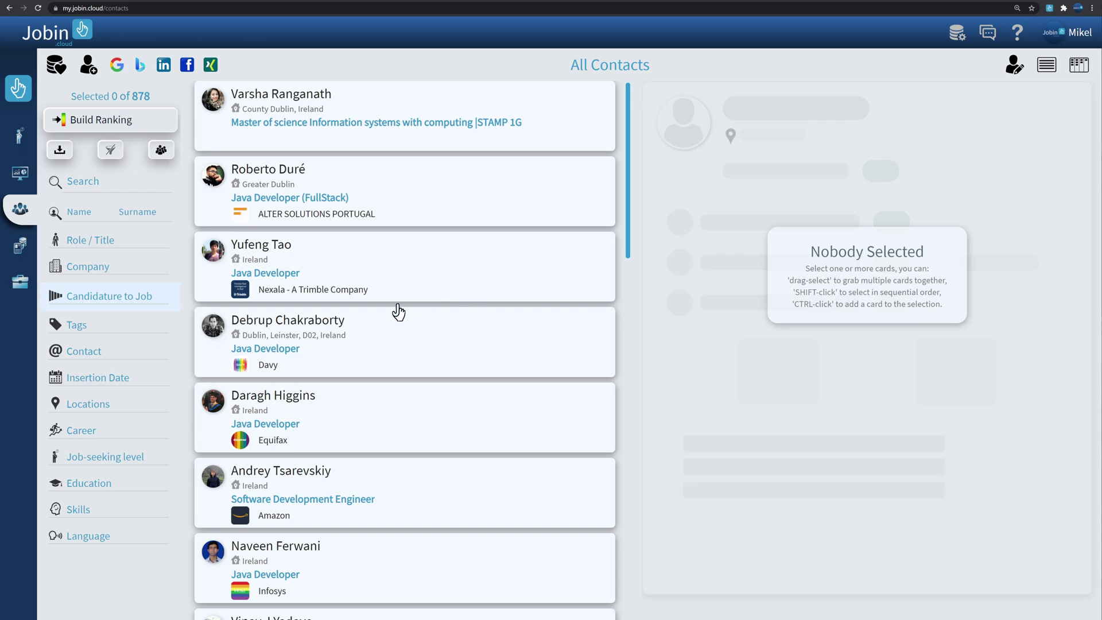
click(120, 122)
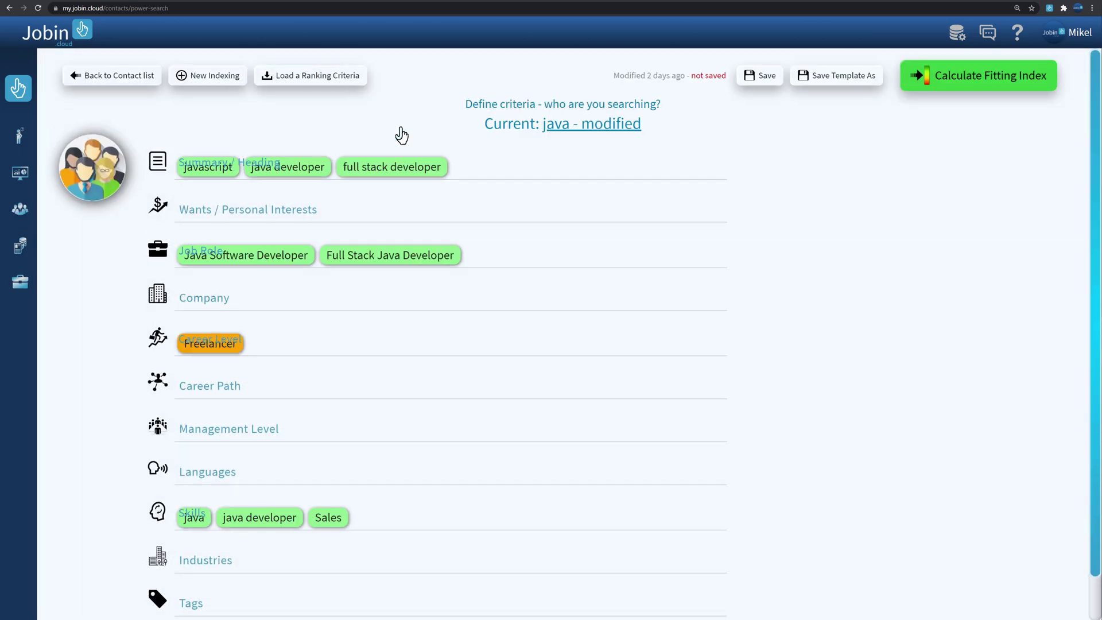
click(961, 86)
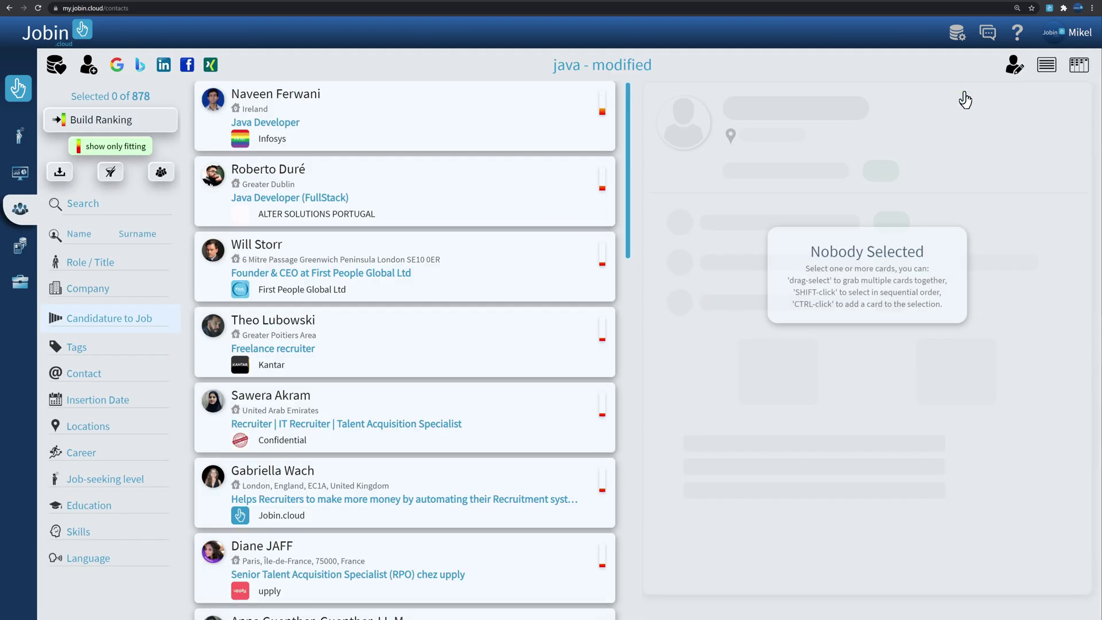
click(110, 147)
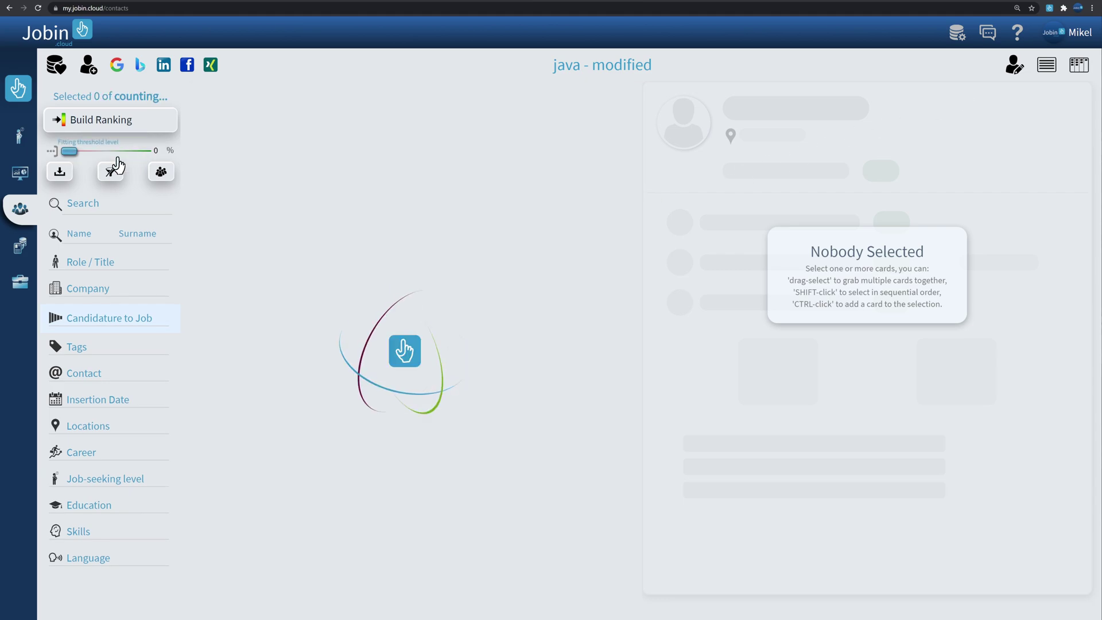
shift+click(409, 180)
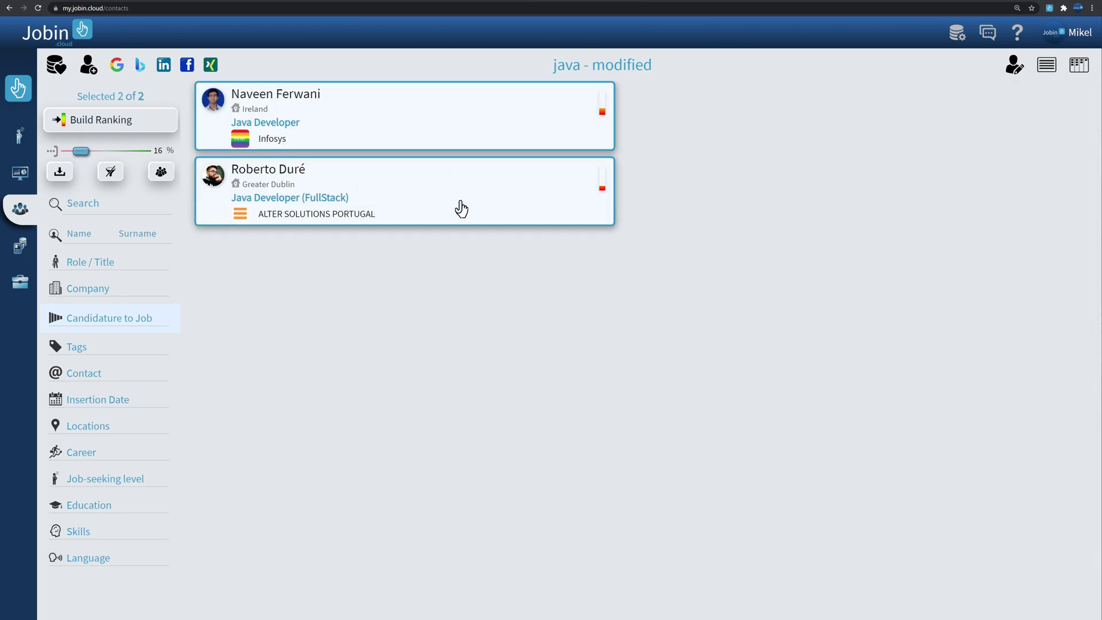
- Invite both contacts on LinkedIn with the thank-you-for-connecting note and enable automated follow-up
click(696, 606)
click(784, 545)
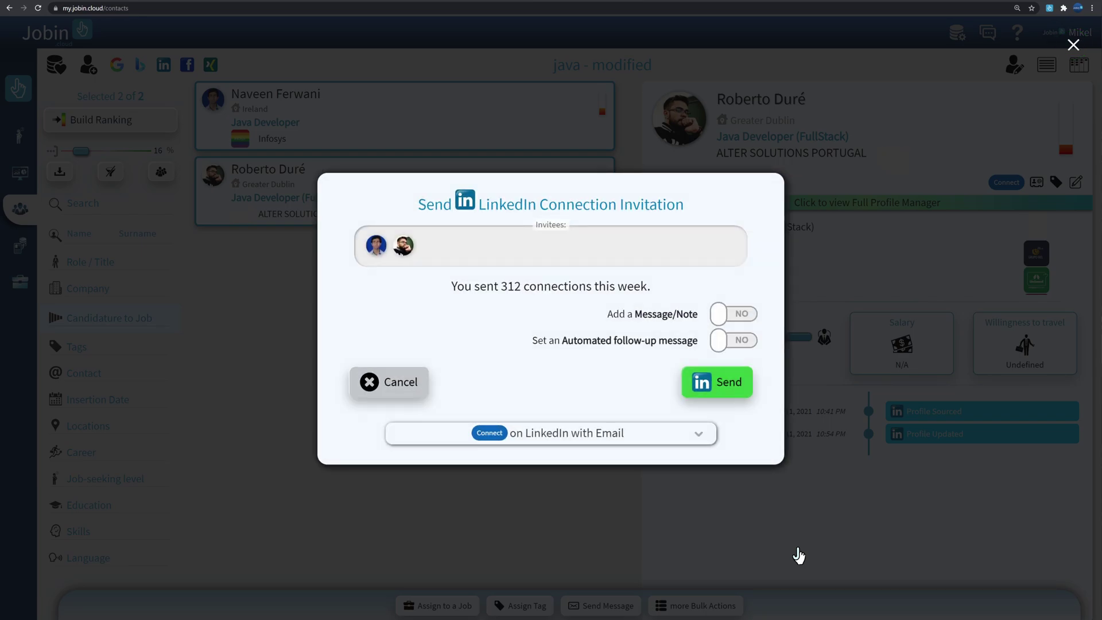
click(720, 318)
click(382, 239)
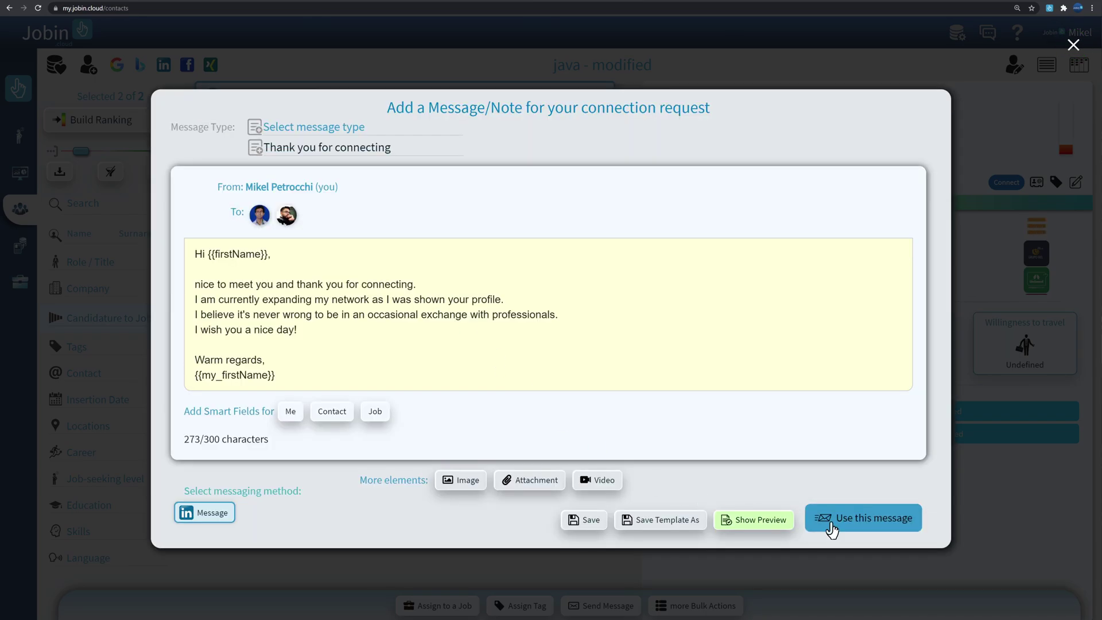
click(818, 521)
click(719, 344)
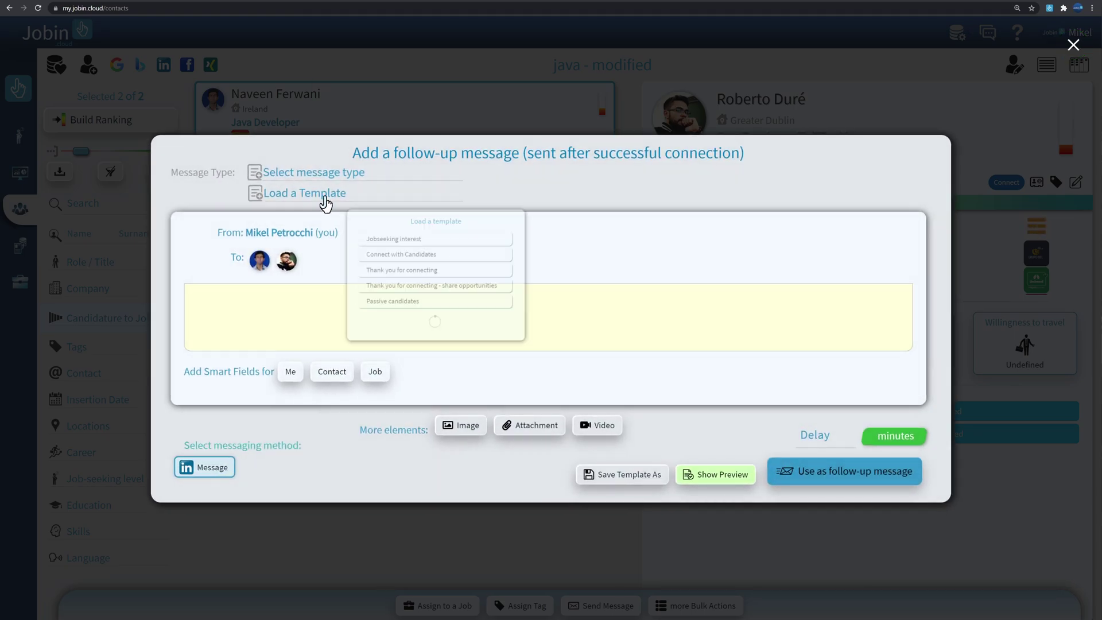